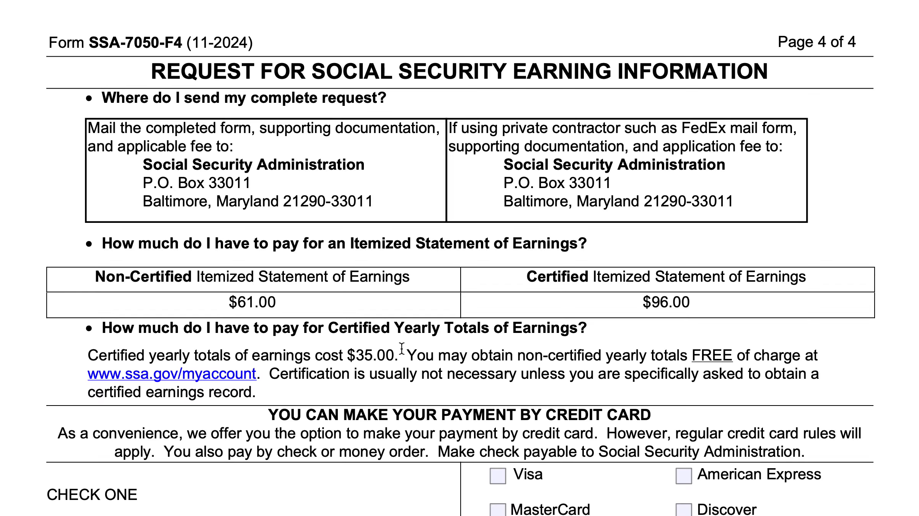
Fill in the individual's first name, middle initial and last name in section 1 of the request form.
{"action": "scroll", "coordinate": [402, 349], "scroll_direction": "up", "scroll_amount": 20}
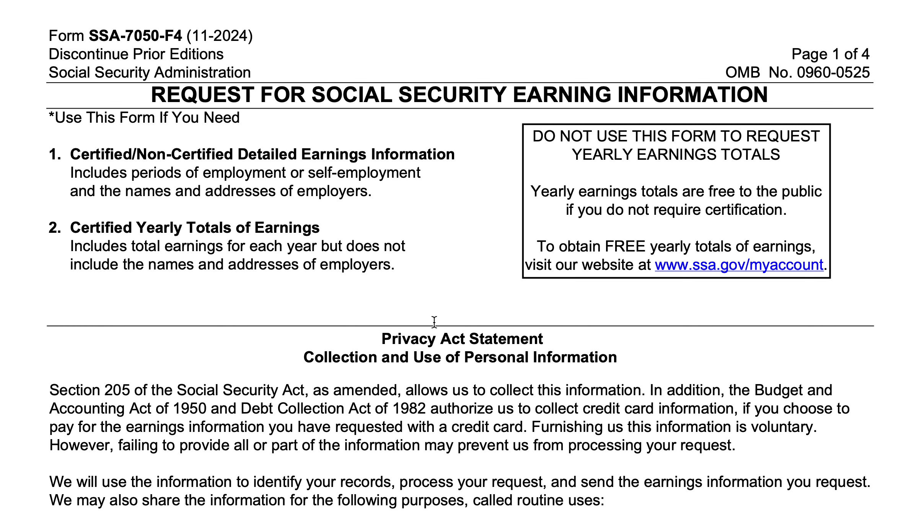
{"action": "scroll", "coordinate": [434, 323], "scroll_direction": "down", "scroll_amount": 3}
{"action": "scroll", "coordinate": [434, 321], "scroll_direction": "down", "scroll_amount": 5}
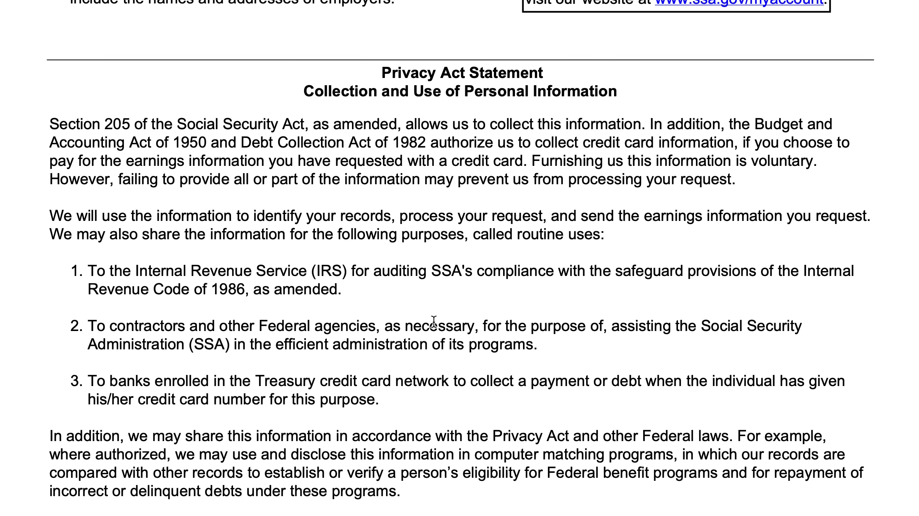
{"action": "scroll", "coordinate": [434, 321], "scroll_direction": "down", "scroll_amount": 6}
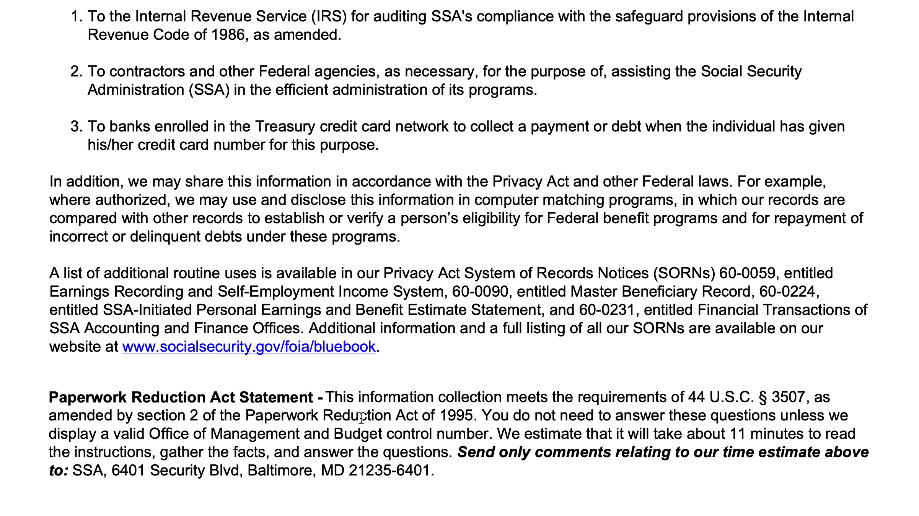
{"action": "scroll", "coordinate": [539, 399], "scroll_direction": "down", "scroll_amount": 12}
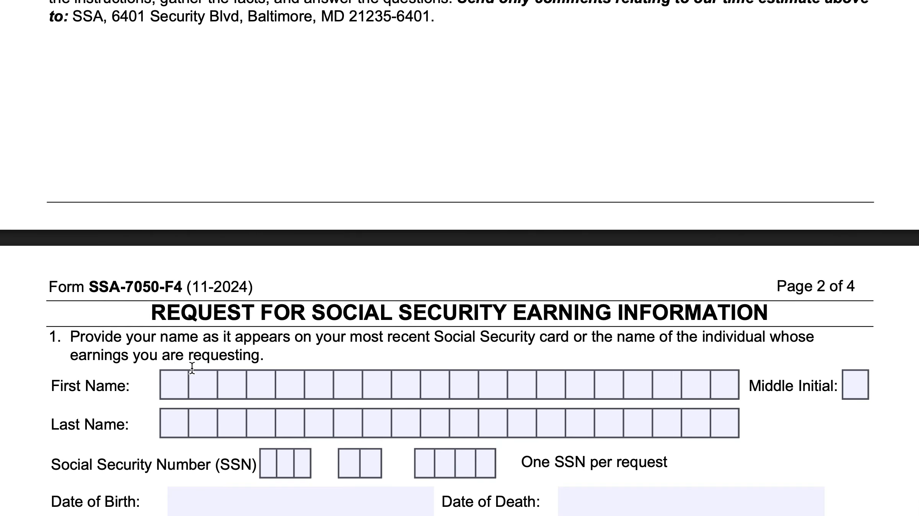
{"action": "left_click", "coordinate": [177, 384]}
{"action": "type", "text": "do"}
{"action": "key", "text": "BackSpace"}
{"action": "key", "text": "BackSpace"}
{"action": "type", "text": "DOE"}
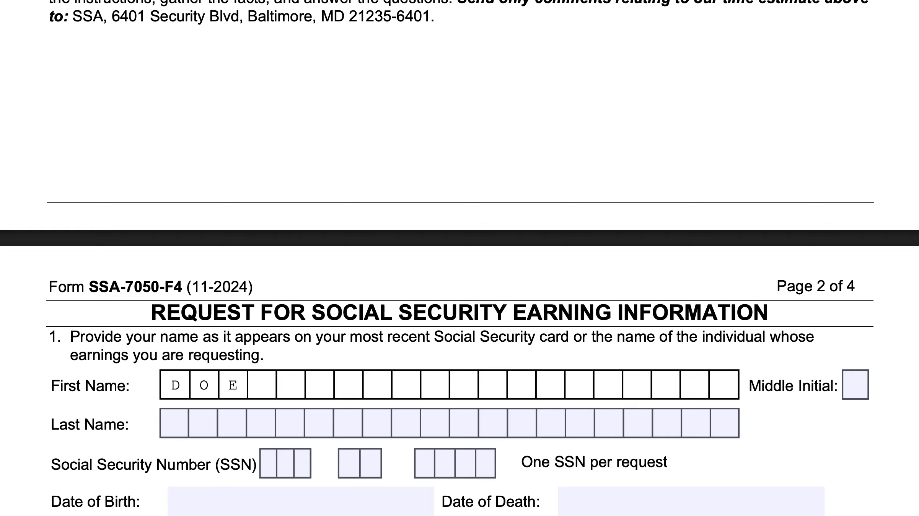
{"action": "key", "text": "Tab"}
{"action": "type", "text": "Q"}
{"action": "left_click", "coordinate": [174, 424]}
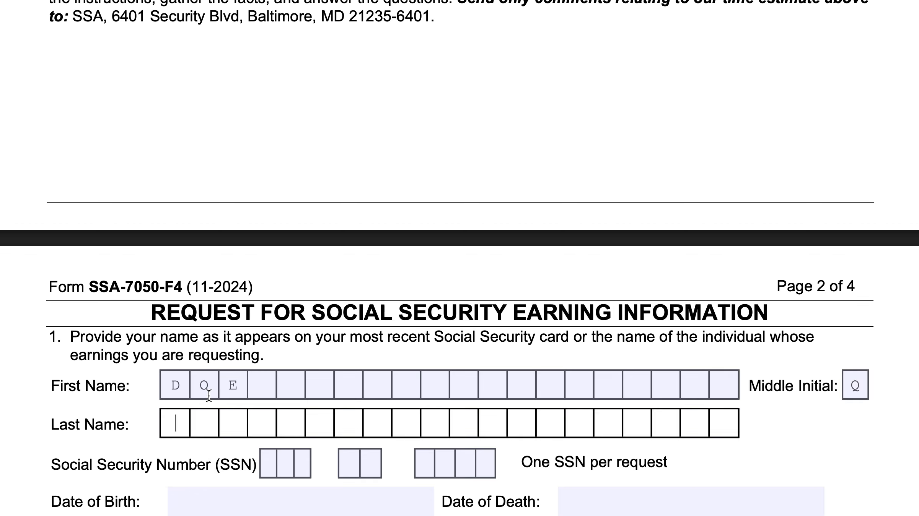
{"action": "type", "text": "JOHN"}
Enter the individual's full Social Security Number in section 1.
{"action": "left_click", "coordinate": [268, 463]}
{"action": "type", "text": "123"}
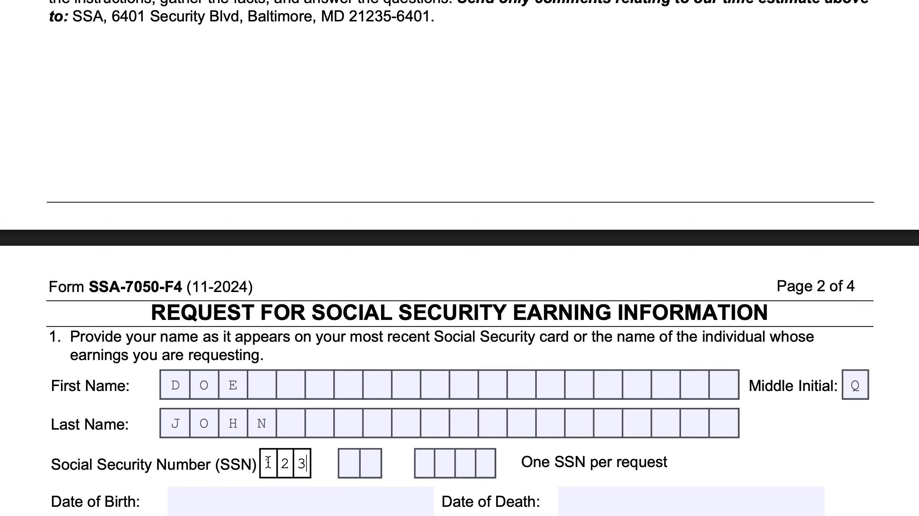
{"action": "key", "text": "Tab"}
{"action": "type", "text": "45"}
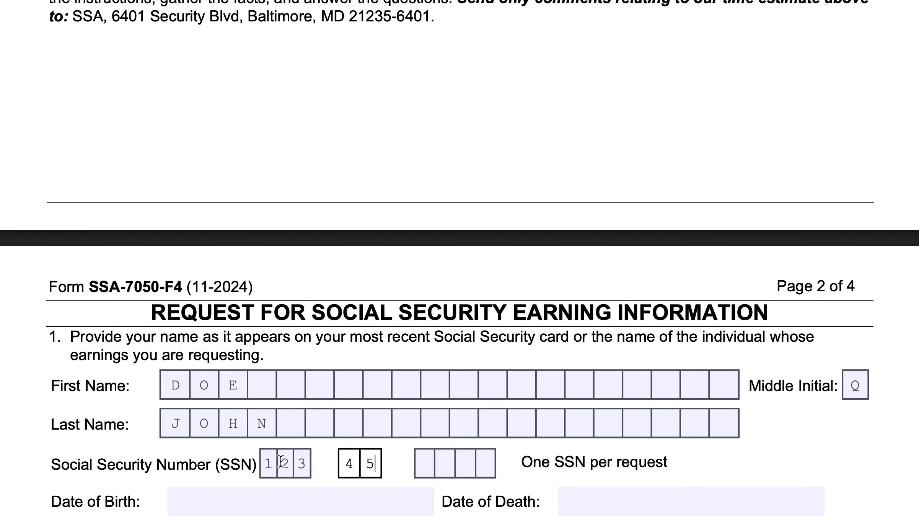
{"action": "key", "text": "Tab"}
{"action": "type", "text": "6789"}
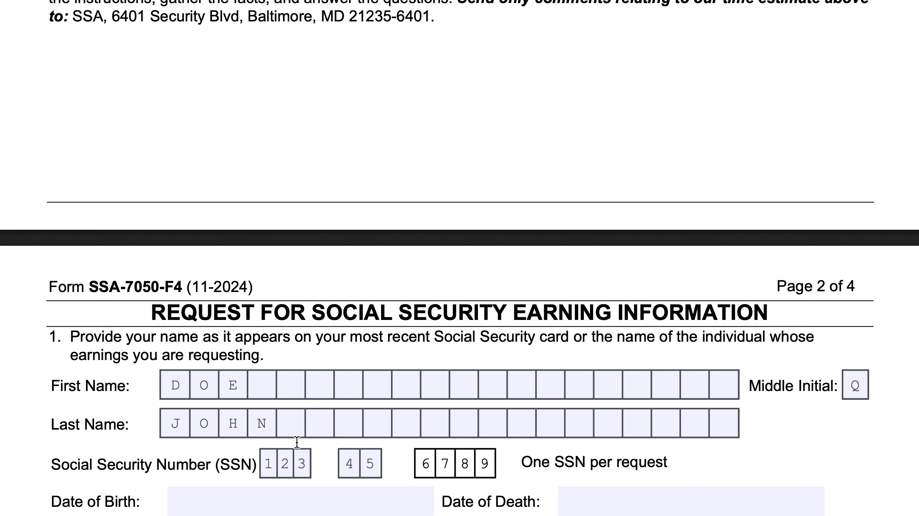
Enter the individual's date of birth in section 1, leaving the date of death blank.
{"action": "scroll", "coordinate": [302, 408], "scroll_direction": "down", "scroll_amount": 1}
{"action": "scroll", "coordinate": [302, 408], "scroll_direction": "down", "scroll_amount": 1}
{"action": "key", "text": "Tab"}
{"action": "type", "text": "01/01/1"}
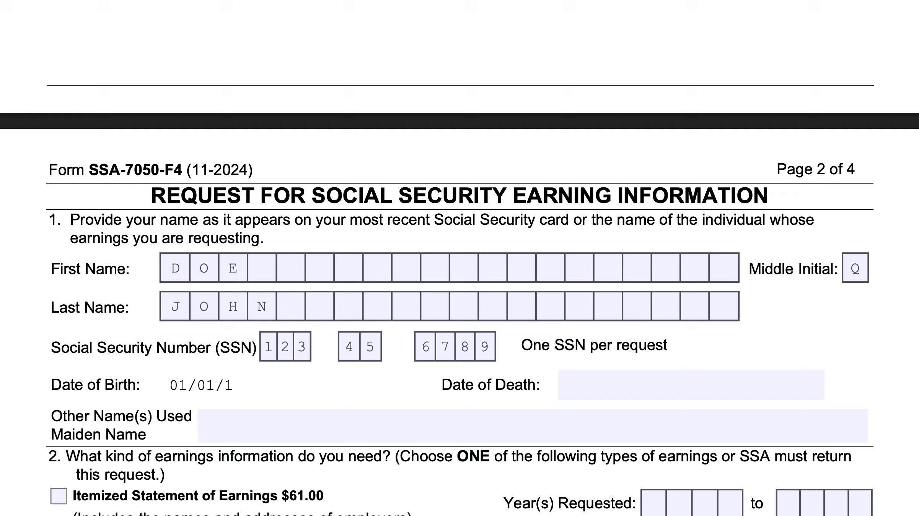
{"action": "type", "text": "970"}
{"action": "left_click", "coordinate": [611, 377]}
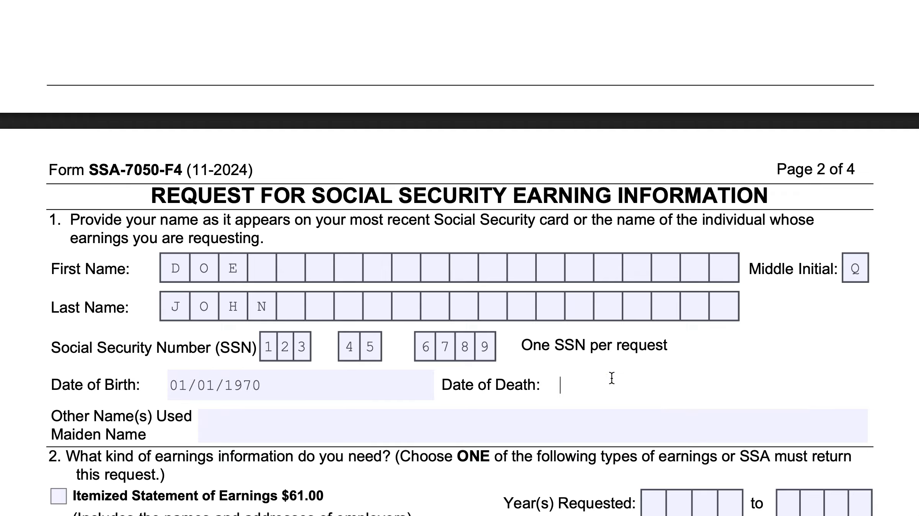
In section 2, request the Itemized Statement of Earnings for the years 1978 to 2024.
{"action": "scroll", "coordinate": [505, 382], "scroll_direction": "down", "scroll_amount": 2}
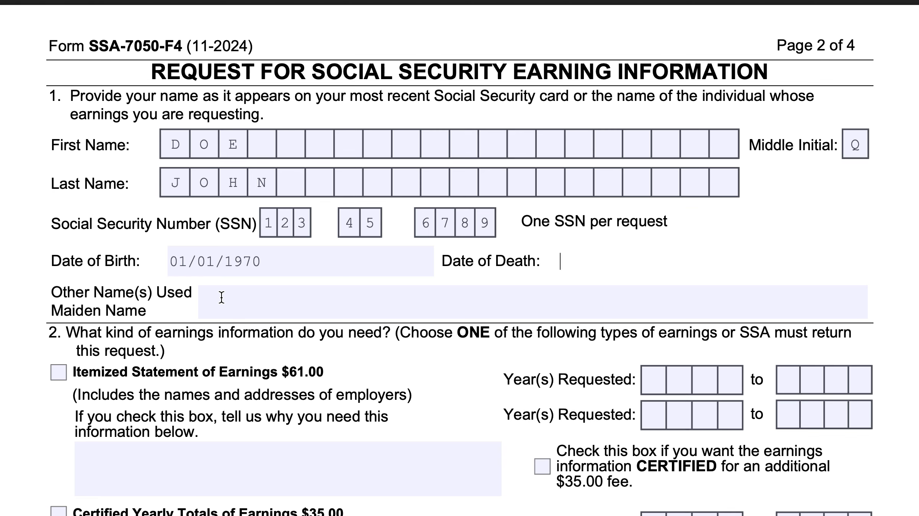
{"action": "scroll", "coordinate": [335, 380], "scroll_direction": "down", "scroll_amount": 4}
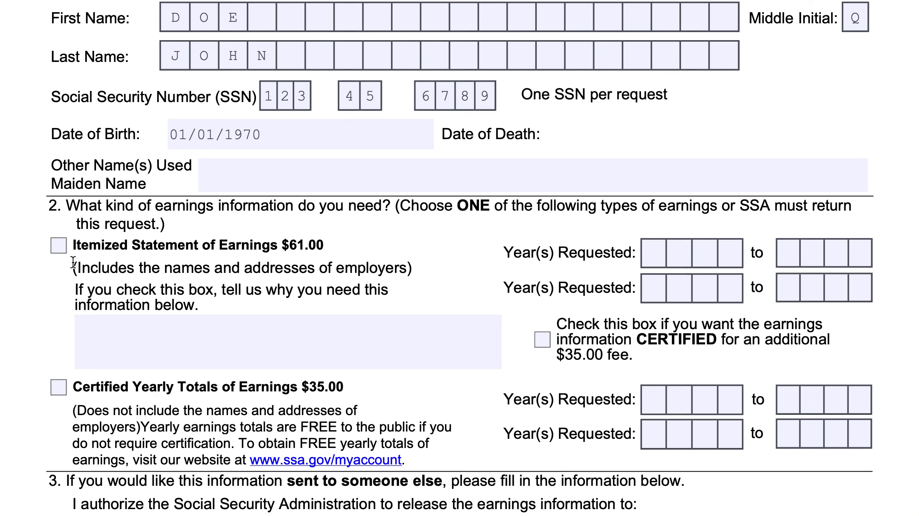
{"action": "left_click", "coordinate": [60, 248]}
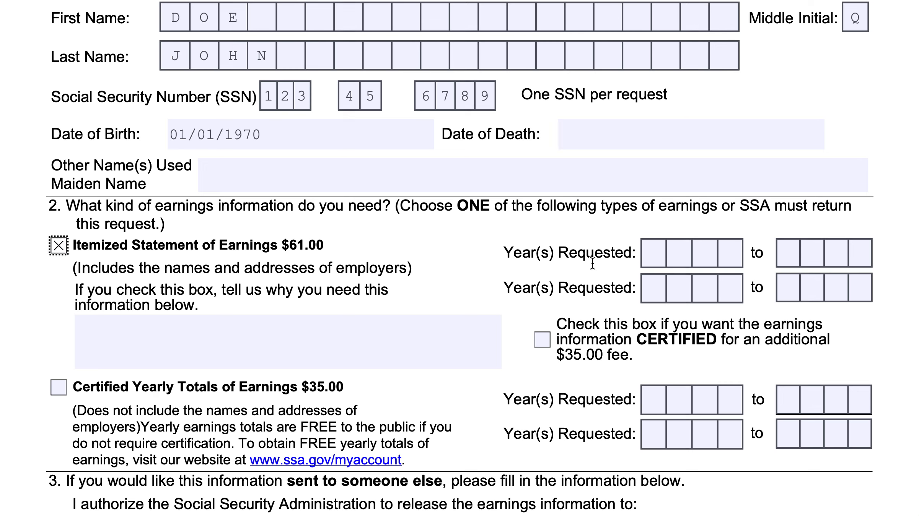
{"action": "left_click", "coordinate": [658, 245]}
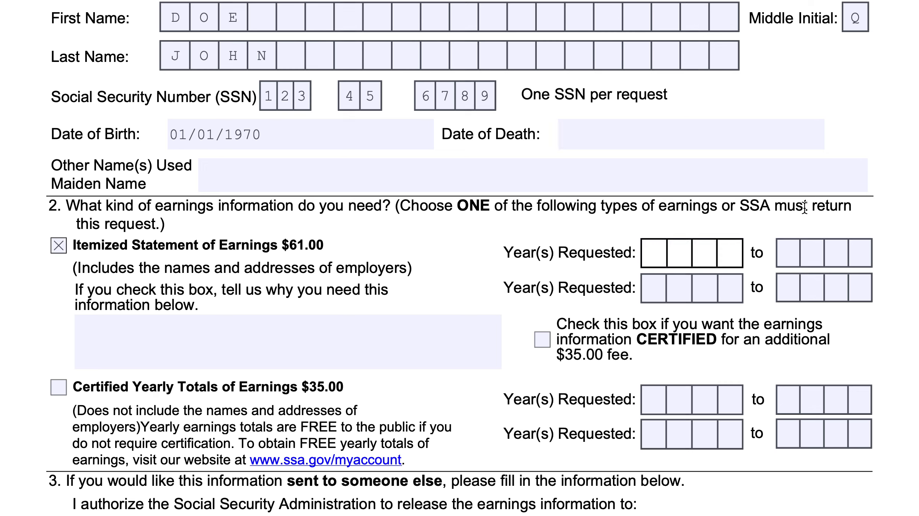
{"action": "type", "text": "1978"}
{"action": "left_click", "coordinate": [782, 251]}
{"action": "type", "text": "2024"}
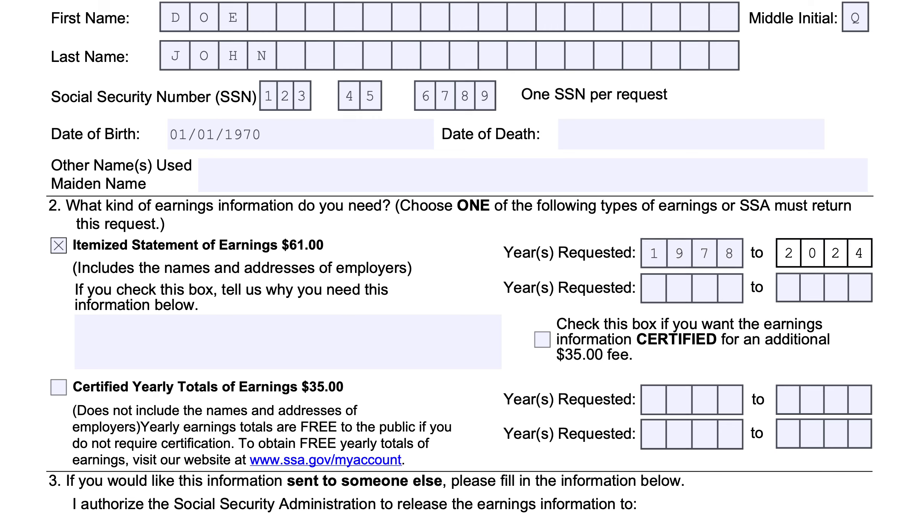
{"action": "key", "text": "Tab"}
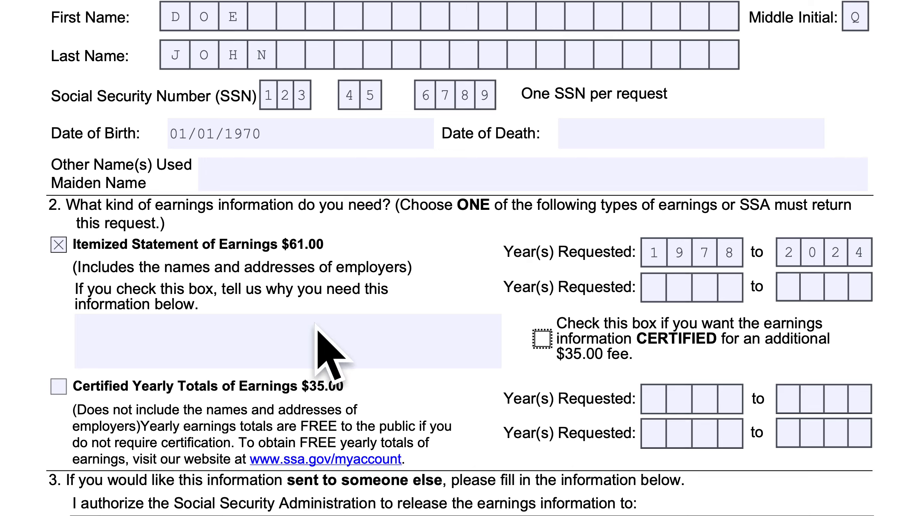
Enter the full name of the person authorized to receive the earnings information in section 3.
{"action": "scroll", "coordinate": [338, 320], "scroll_direction": "down", "scroll_amount": 3}
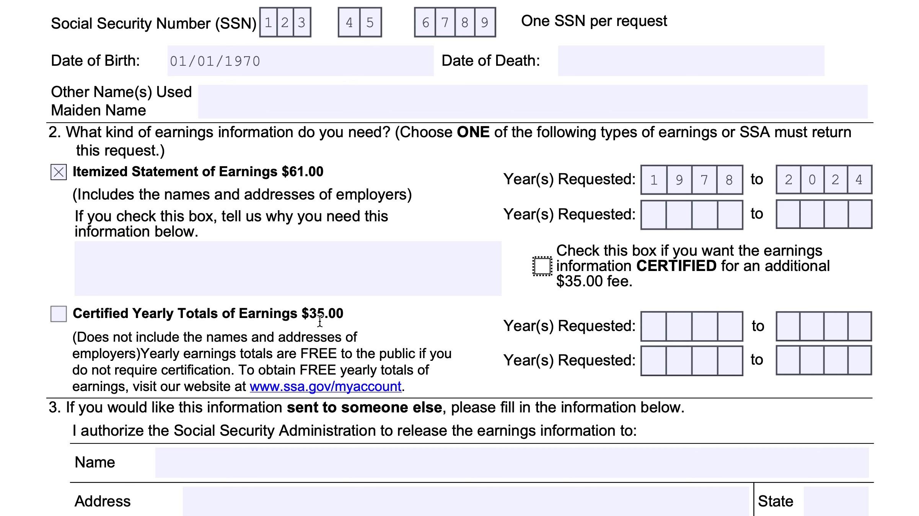
{"action": "scroll", "coordinate": [320, 320], "scroll_direction": "down", "scroll_amount": 3}
{"action": "left_click", "coordinate": [310, 333]}
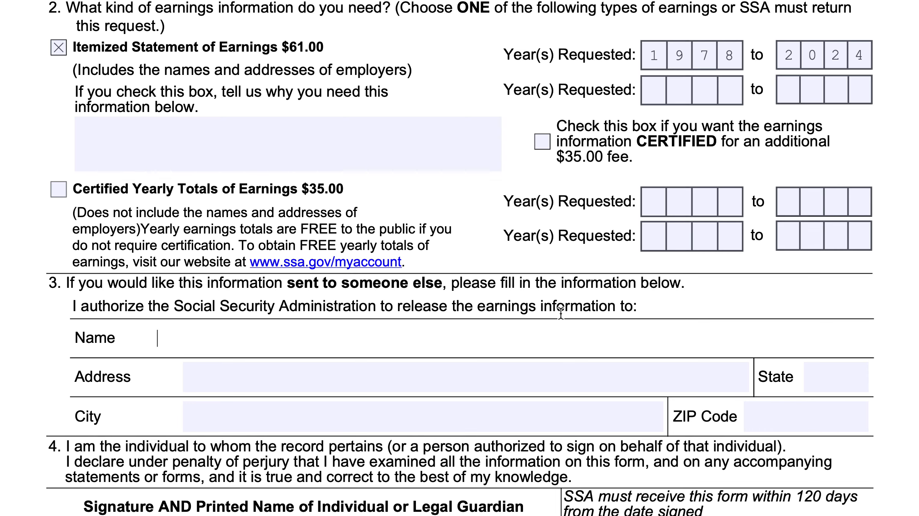
{"action": "type", "text": "James Smith"}
Complete the recipient's street address, state, city and ZIP code in section 3.
{"action": "left_click", "coordinate": [518, 377]}
{"action": "type", "text": "1000 "}
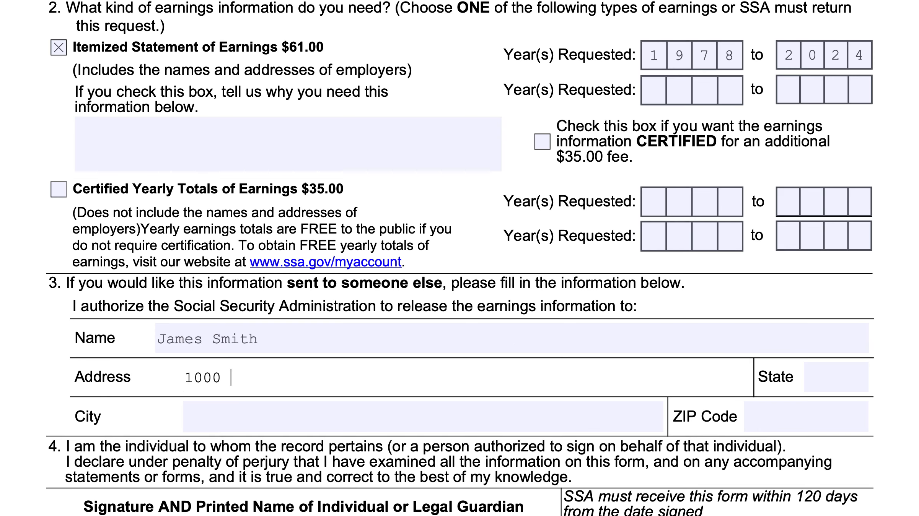
{"action": "type", "text": "Main St"}
{"action": "key", "text": "Tab"}
{"action": "type", "text": "TX"}
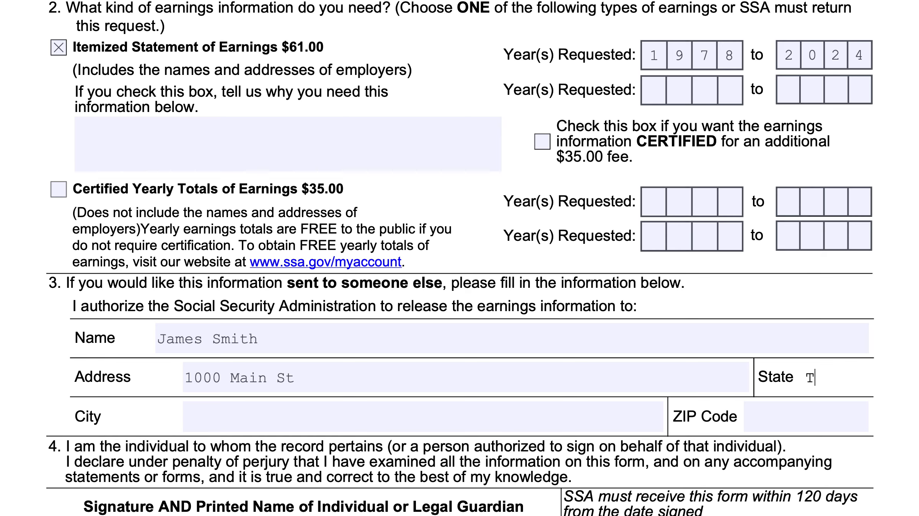
{"action": "key", "text": "Tab"}
{"action": "type", "text": "Any Town"}
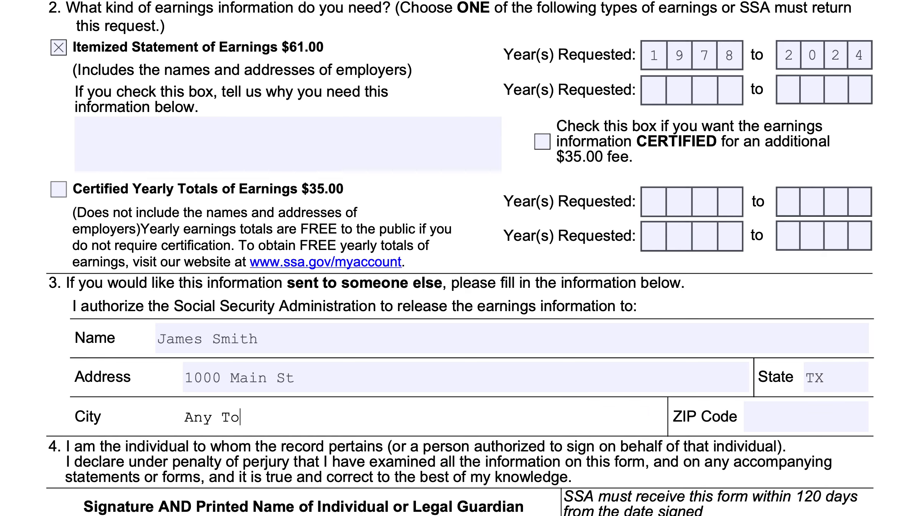
{"action": "key", "text": "Tab"}
{"action": "type", "text": "12345"}
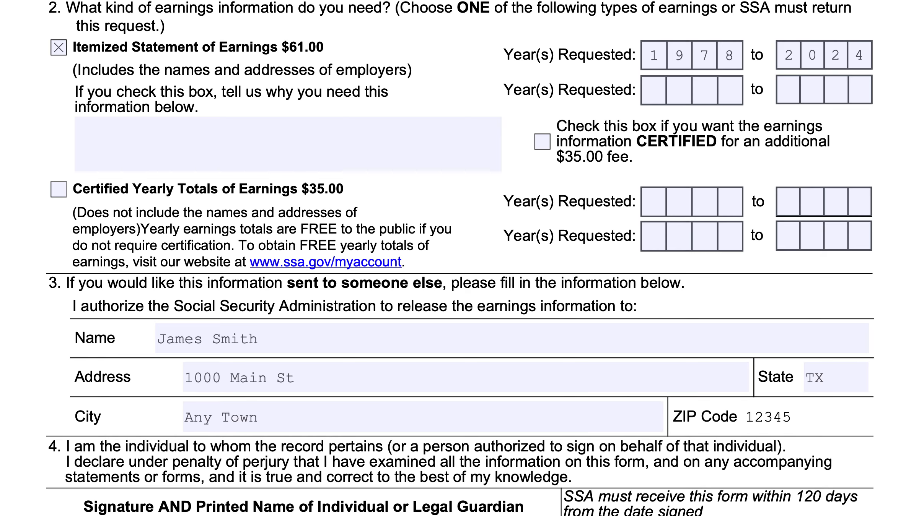
Enter the signer's street address and state in section 4, leaving the date, relationship and daytime phone blank.
{"action": "scroll", "coordinate": [349, 329], "scroll_direction": "down", "scroll_amount": 1}
{"action": "scroll", "coordinate": [348, 329], "scroll_direction": "down", "scroll_amount": 5}
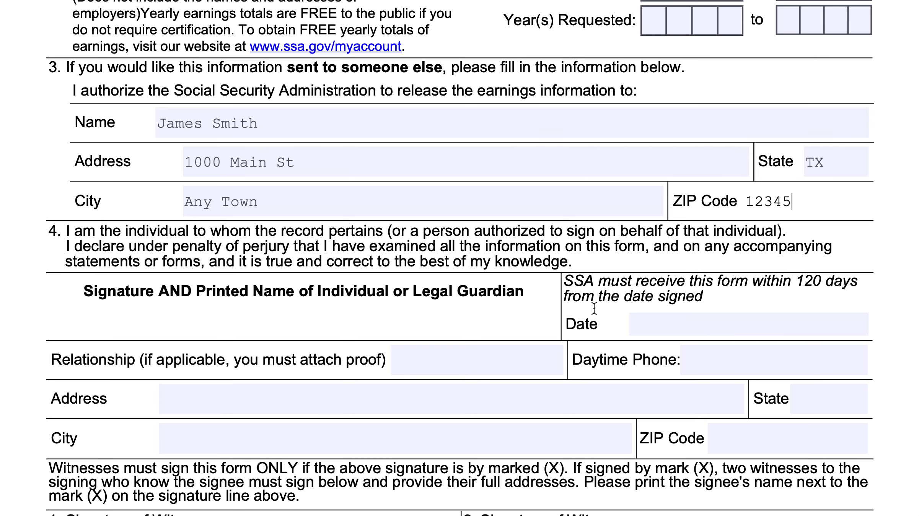
{"action": "left_click", "coordinate": [682, 323]}
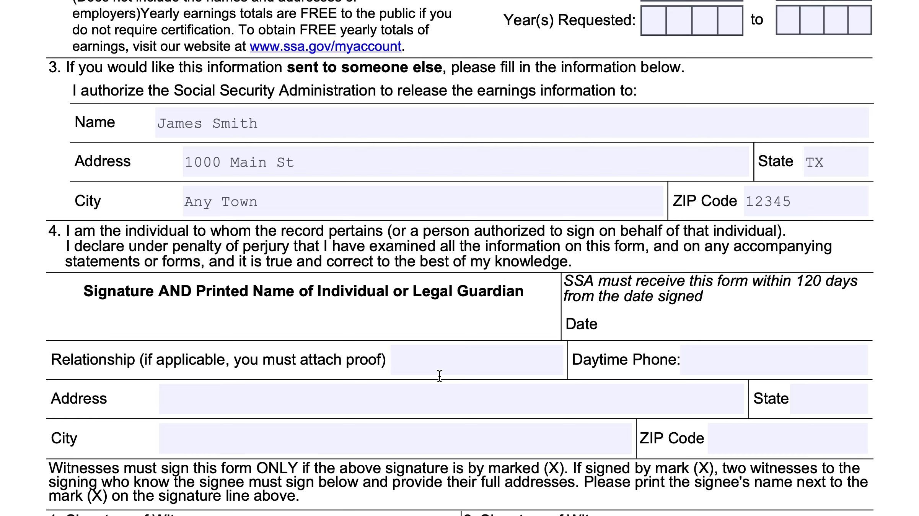
{"action": "left_click", "coordinate": [399, 394]}
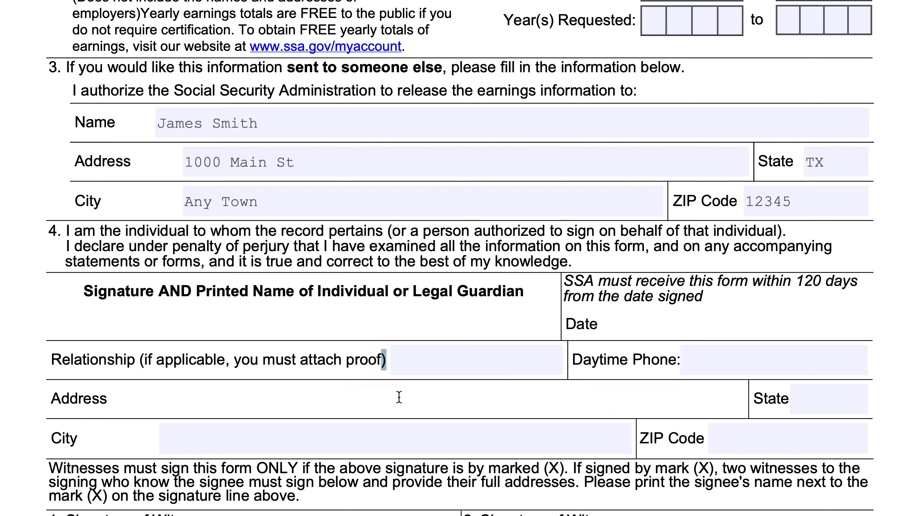
{"action": "type", "text": "1000 ANyw"}
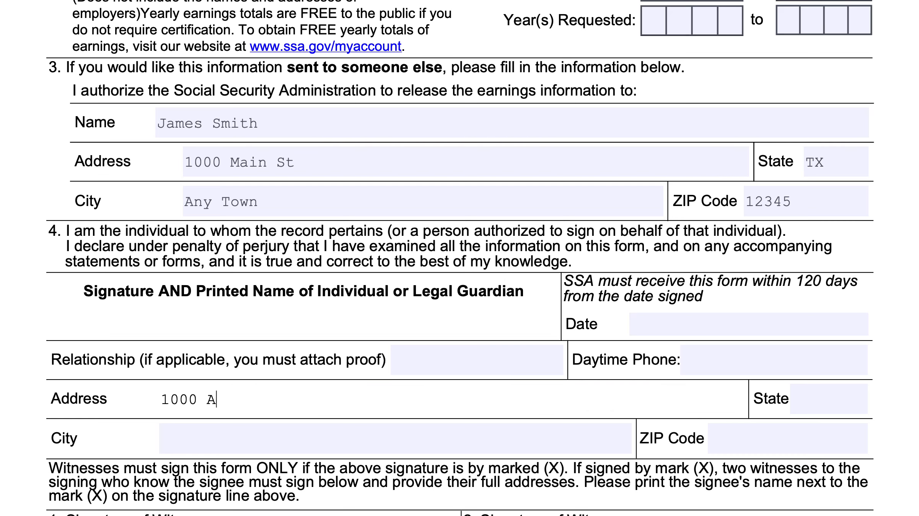
{"action": "key", "text": "BackSpace"}
{"action": "key", "text": "BackSpace"}
{"action": "key", "text": "BackSpace"}
{"action": "type", "text": "nw"}
{"action": "key", "text": "BackSpace"}
{"action": "type", "text": "ywhere Road"}
{"action": "key", "text": "Tab"}
{"action": "type", "text": "TX"}
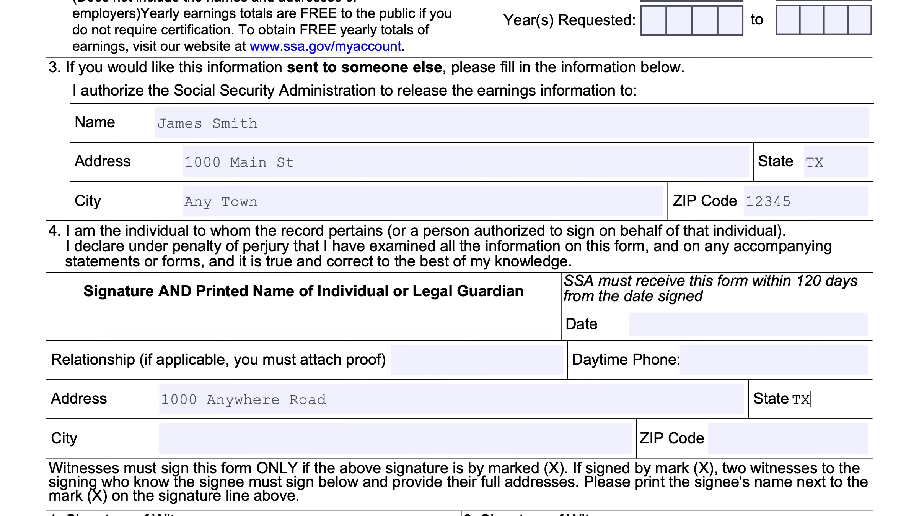
Fill in the signer's city and ZIP code in section 4.
{"action": "key", "text": "Tab"}
{"action": "type", "text": "Any Town"}
{"action": "key", "text": "Tab"}
{"action": "type", "text": "12345"}
Review the witness signature section and the information about the request on page 3.
{"action": "scroll", "coordinate": [429, 380], "scroll_direction": "down", "scroll_amount": 4}
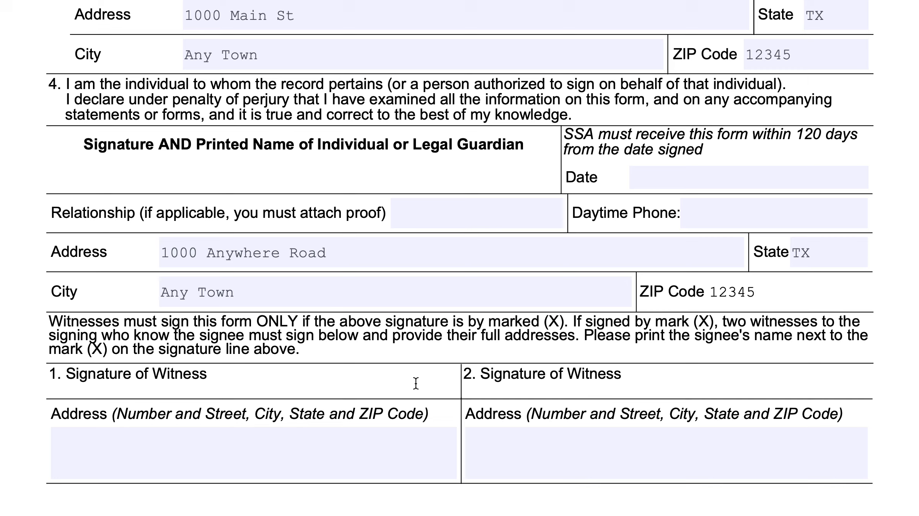
{"action": "scroll", "coordinate": [415, 388], "scroll_direction": "down", "scroll_amount": 10}
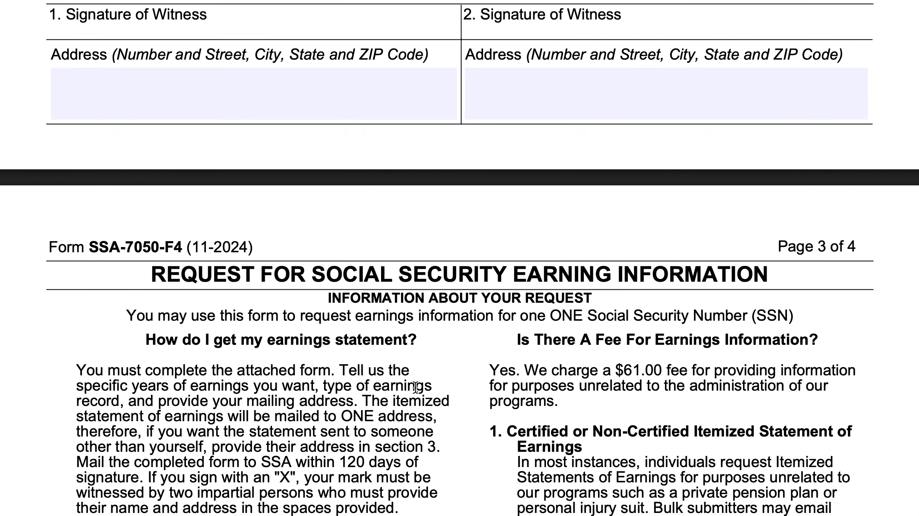
{"action": "scroll", "coordinate": [415, 387], "scroll_direction": "down", "scroll_amount": 4}
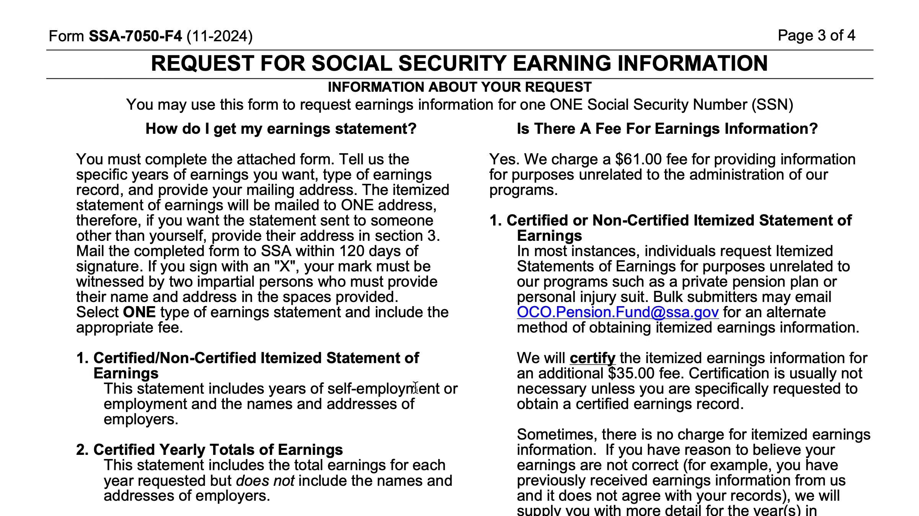